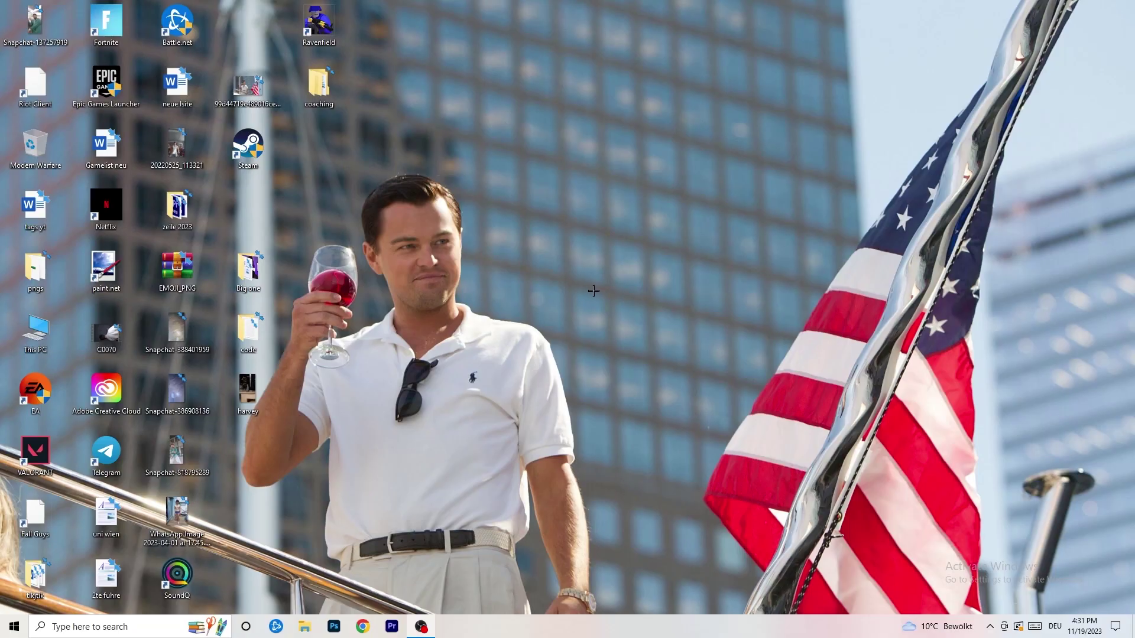
Open the NVIDIA Control Panel and start creating a custom resolution for the display
right_click(610, 210)
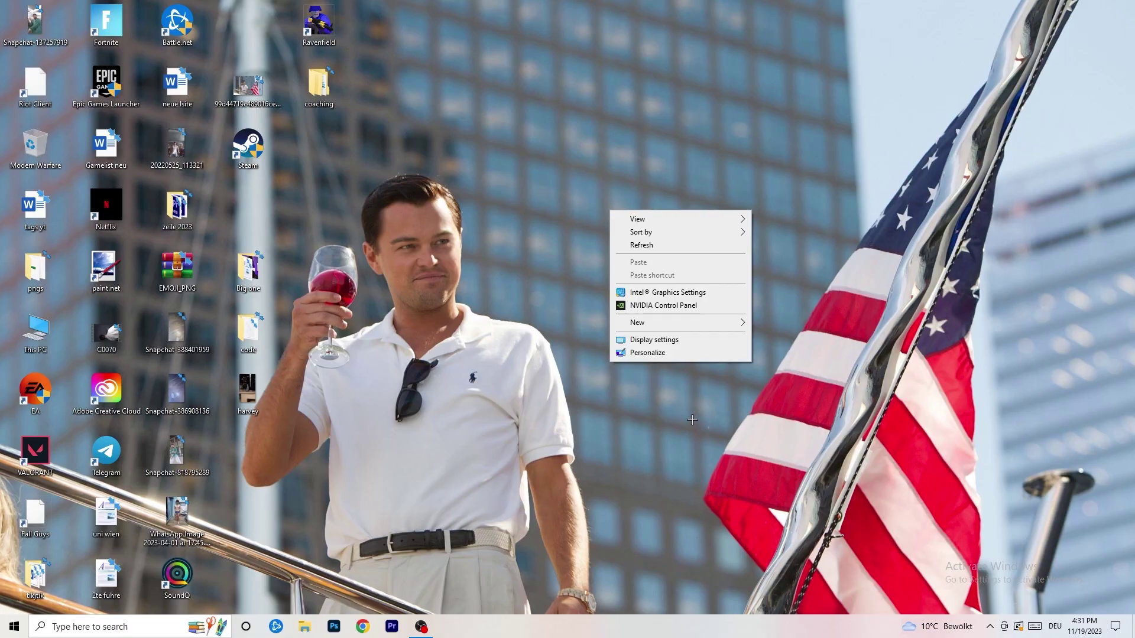
left_click(650, 305)
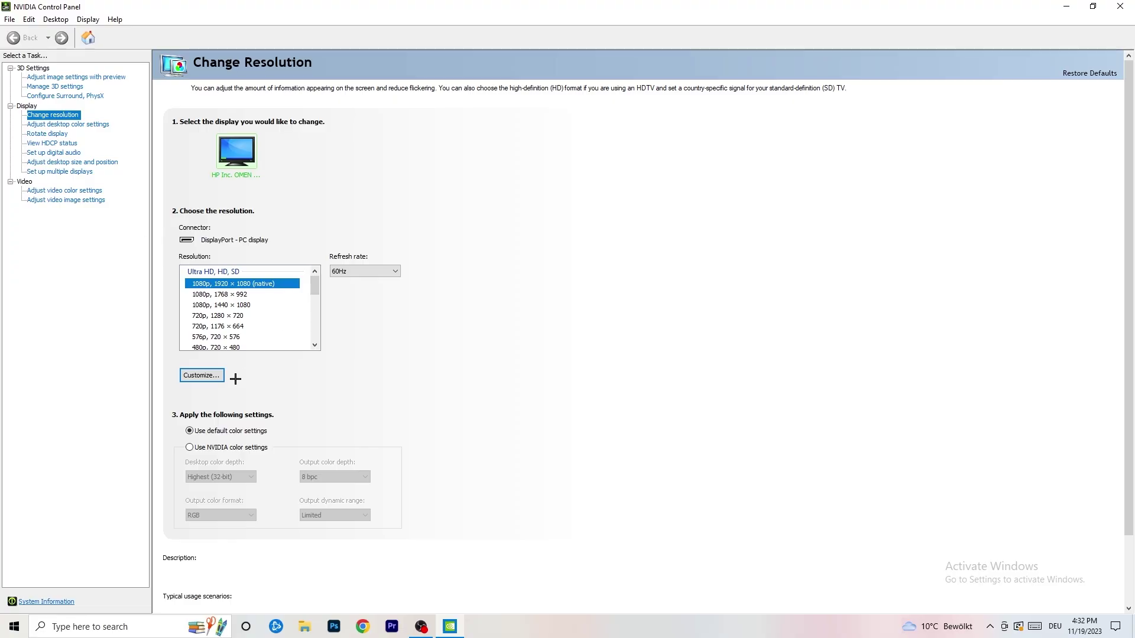
left_click(211, 374)
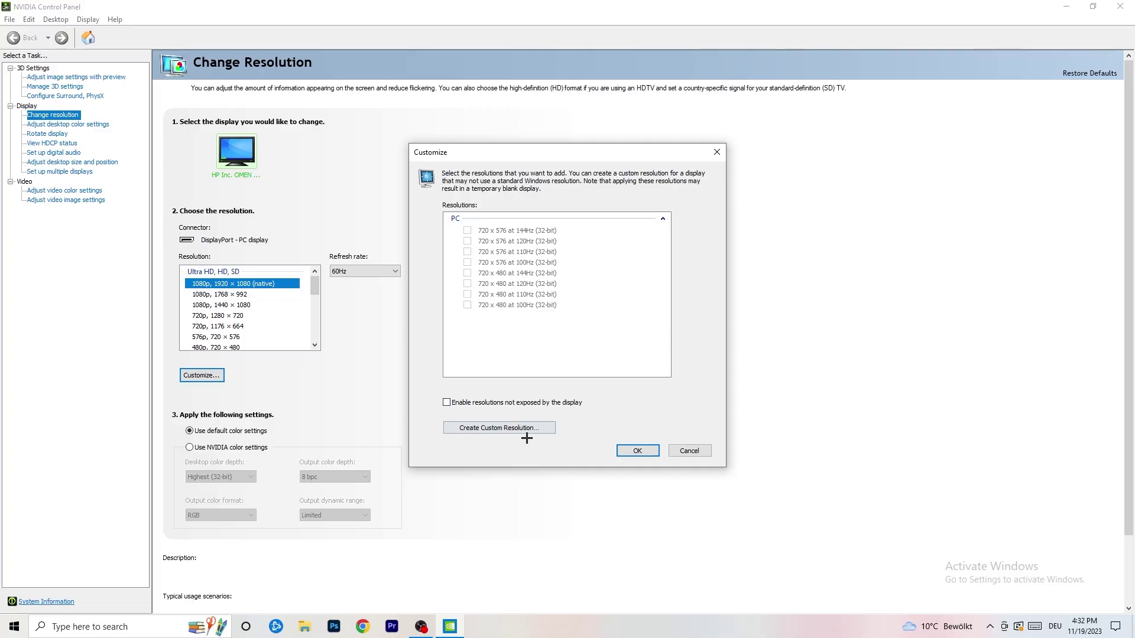
left_click(522, 430)
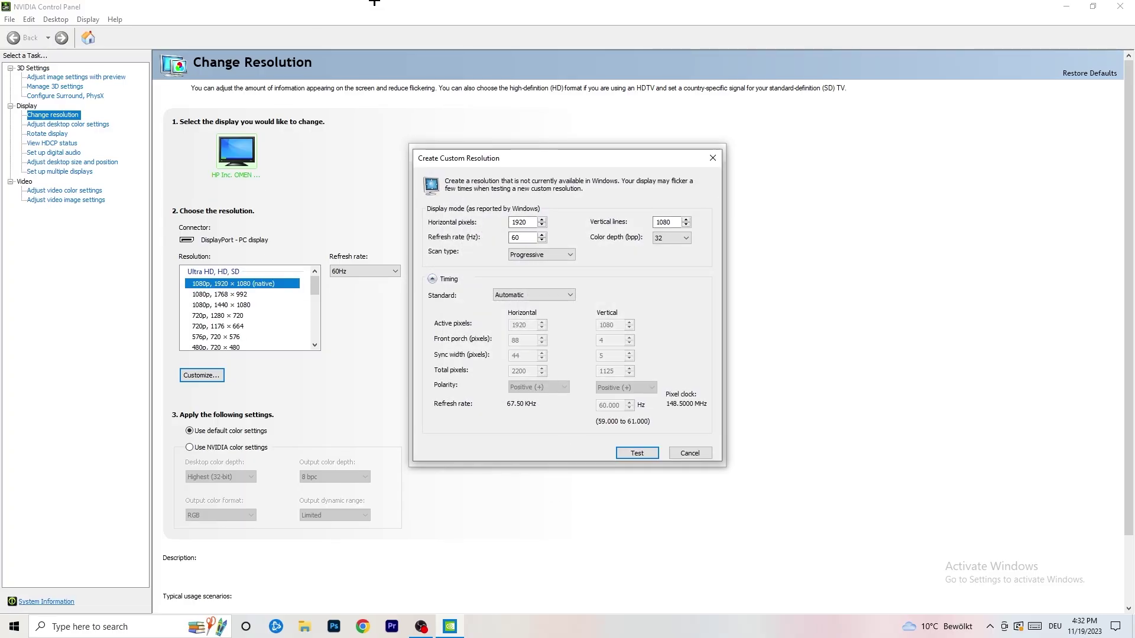
Set the custom resolution to 1440 horizontal pixels by 1040 vertical lines and keep the scan type Progressive
double_click(530, 223)
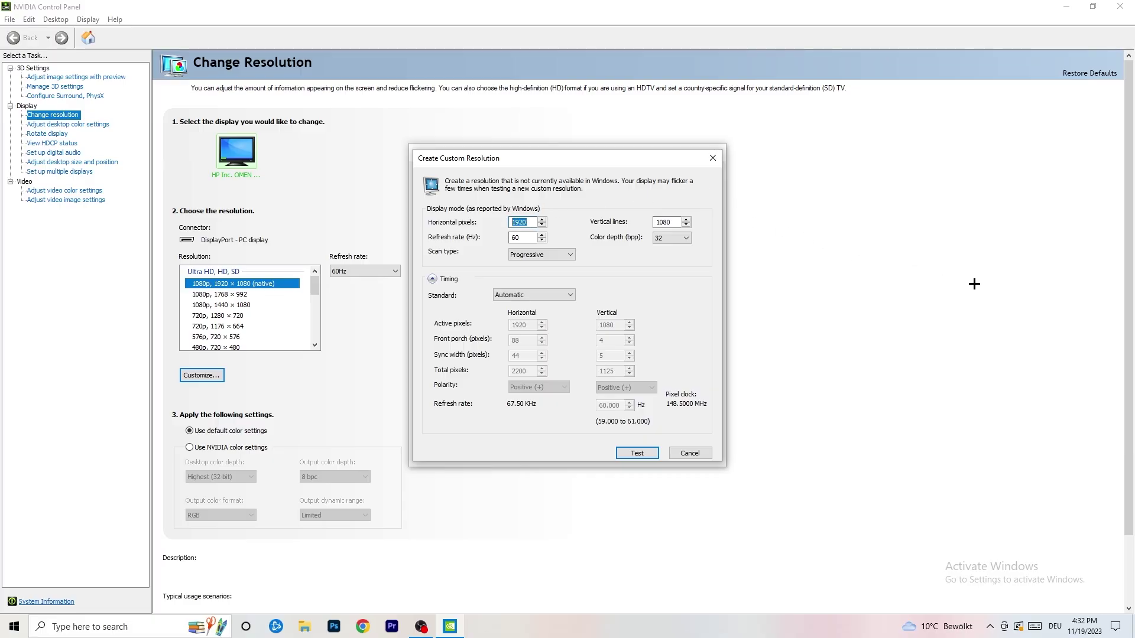
type("1140")
key("Tab")
type("1040")
left_click(537, 255)
left_click(616, 254)
Review the timing standards for the custom resolution and set the standard to CVT reduced blank
left_click(548, 296)
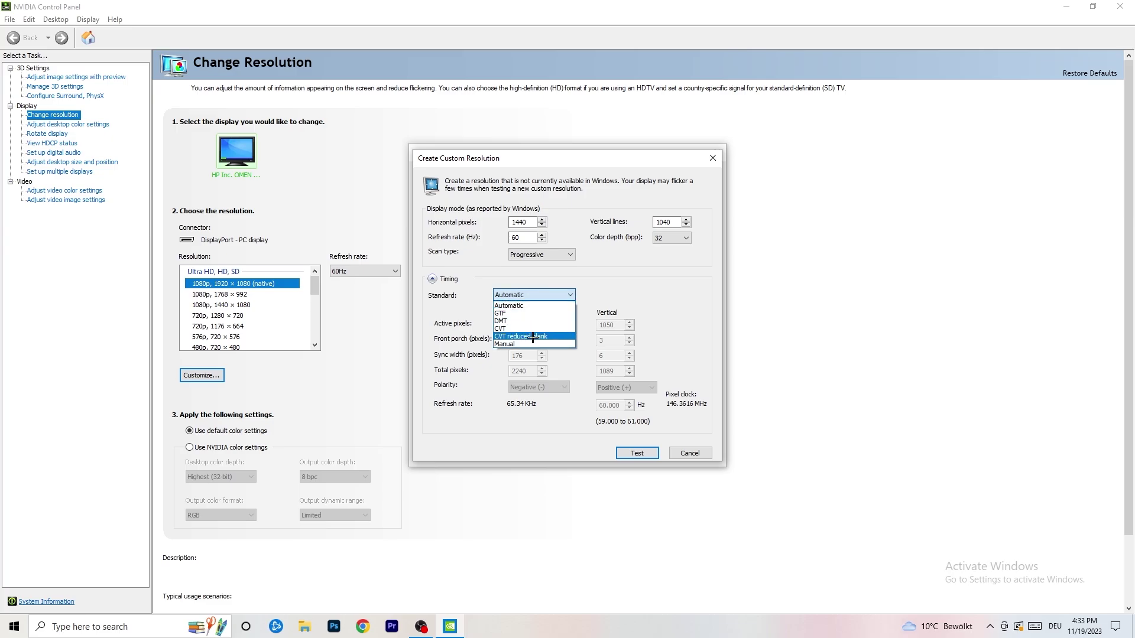
left_click(624, 302)
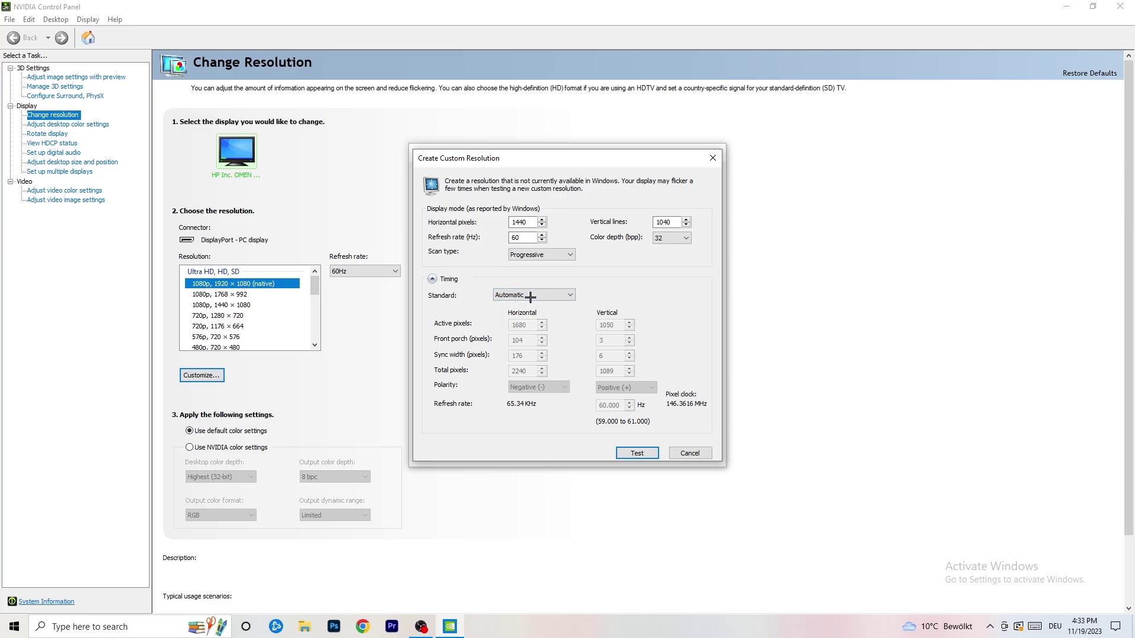
left_click(531, 295)
left_click(657, 286)
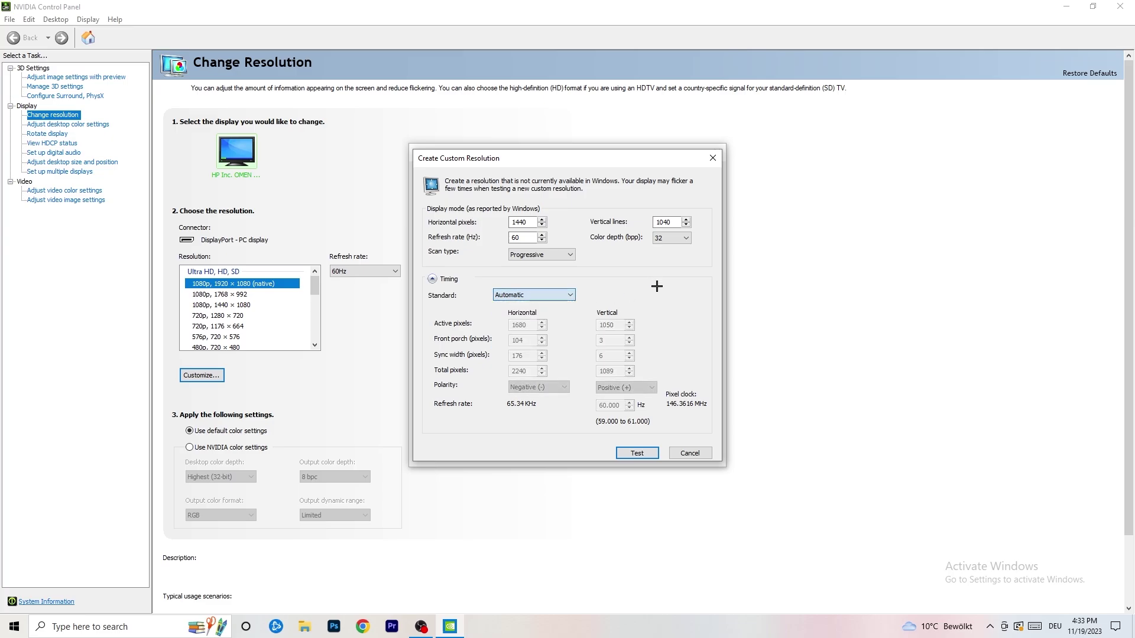
left_click(531, 294)
left_click(535, 325)
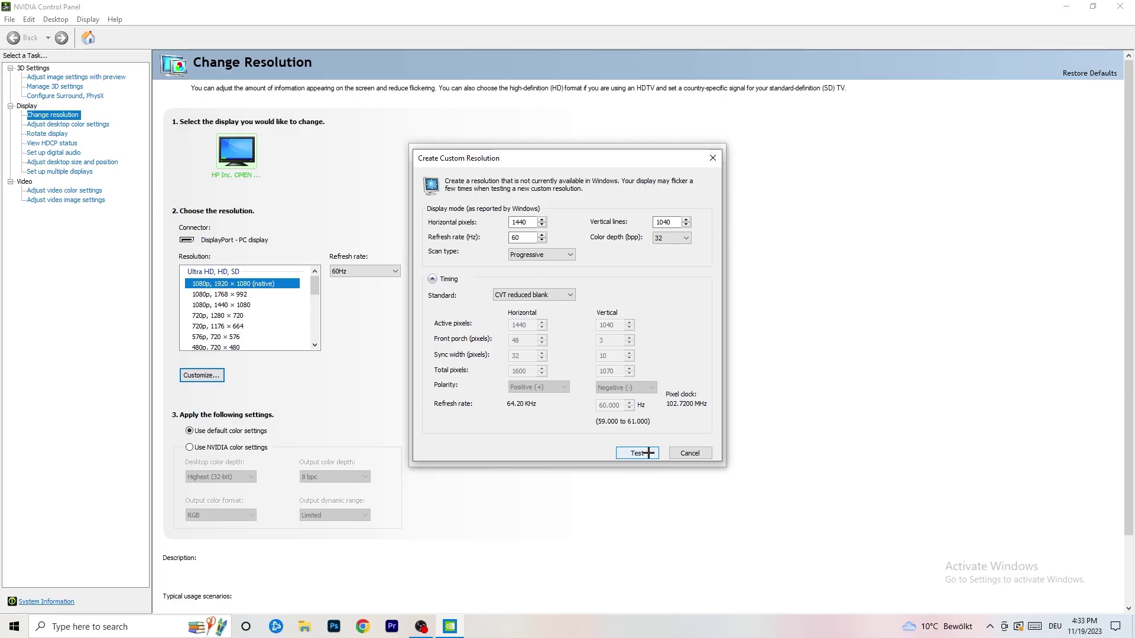
Discard the custom resolution without testing it and close the NVIDIA Control Panel
left_click(716, 152)
left_click(715, 153)
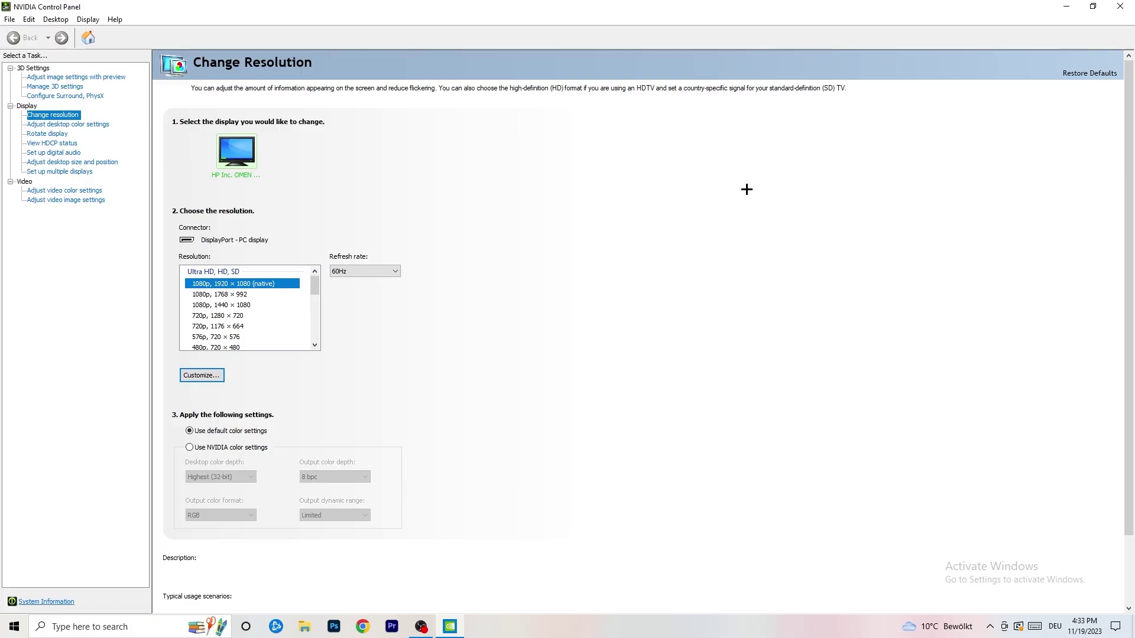
left_click(1108, 8)
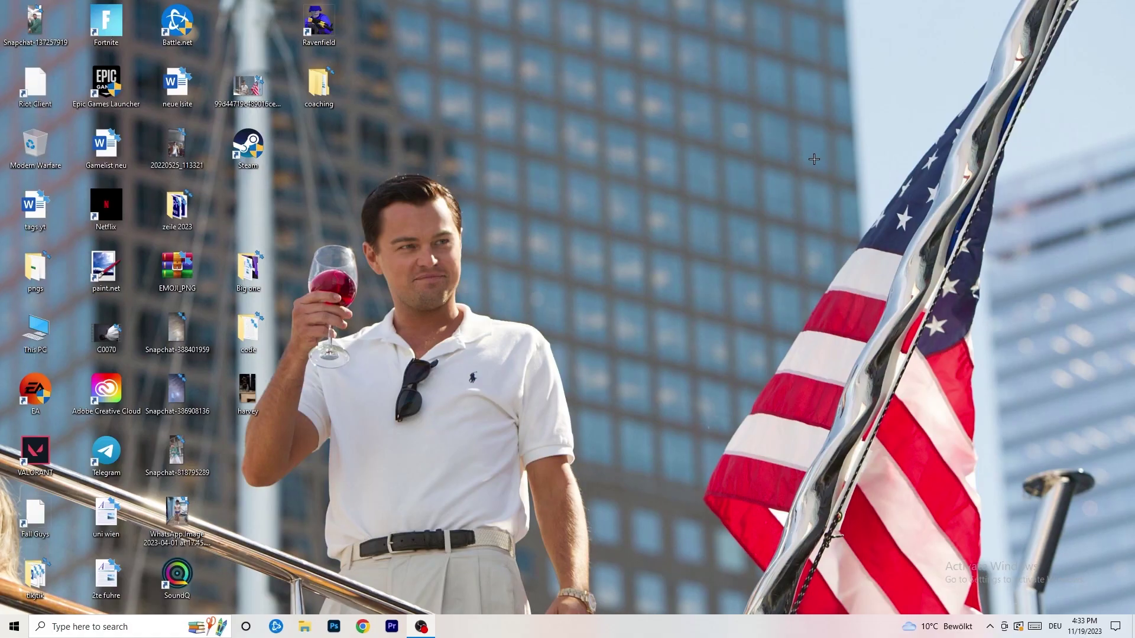
Open Windows Settings and go to the System display settings
left_click(14, 626)
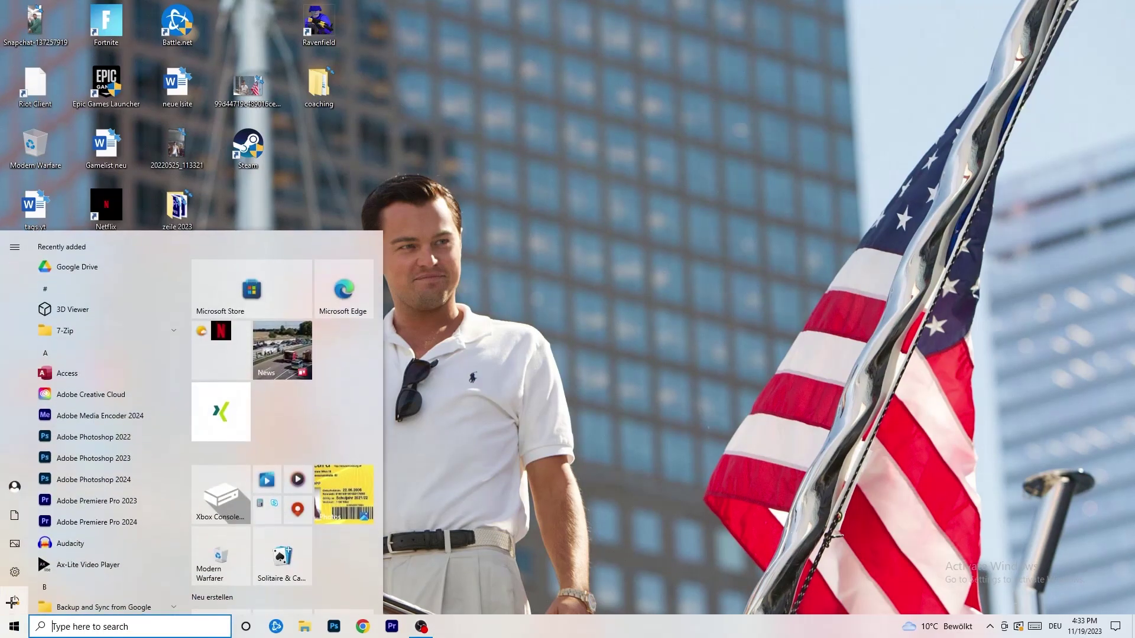
left_click(15, 571)
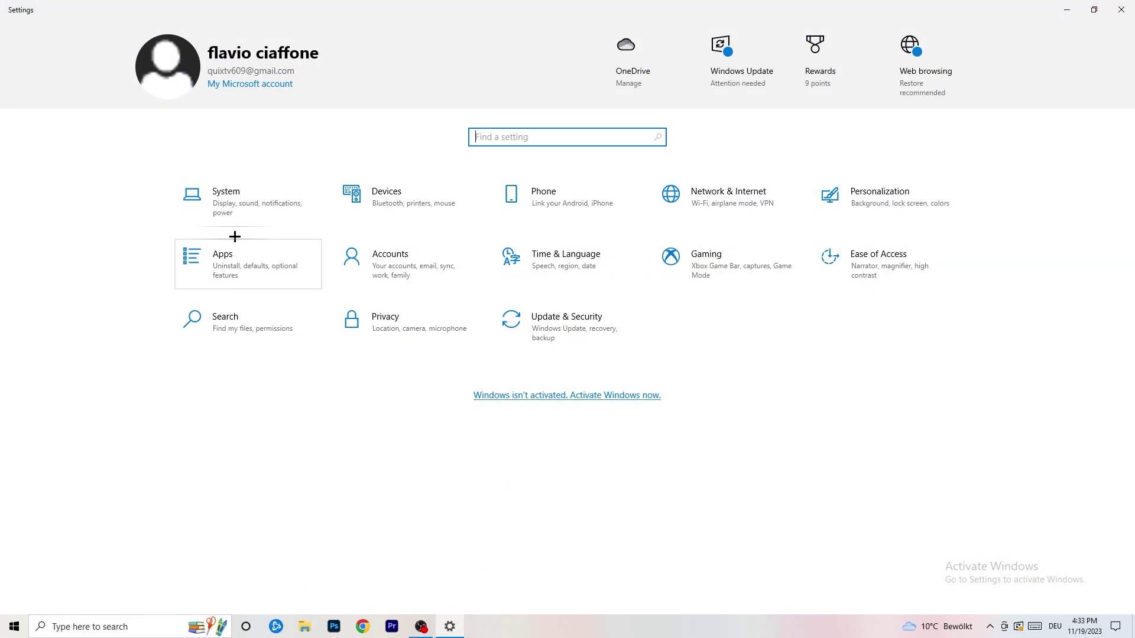
left_click(248, 213)
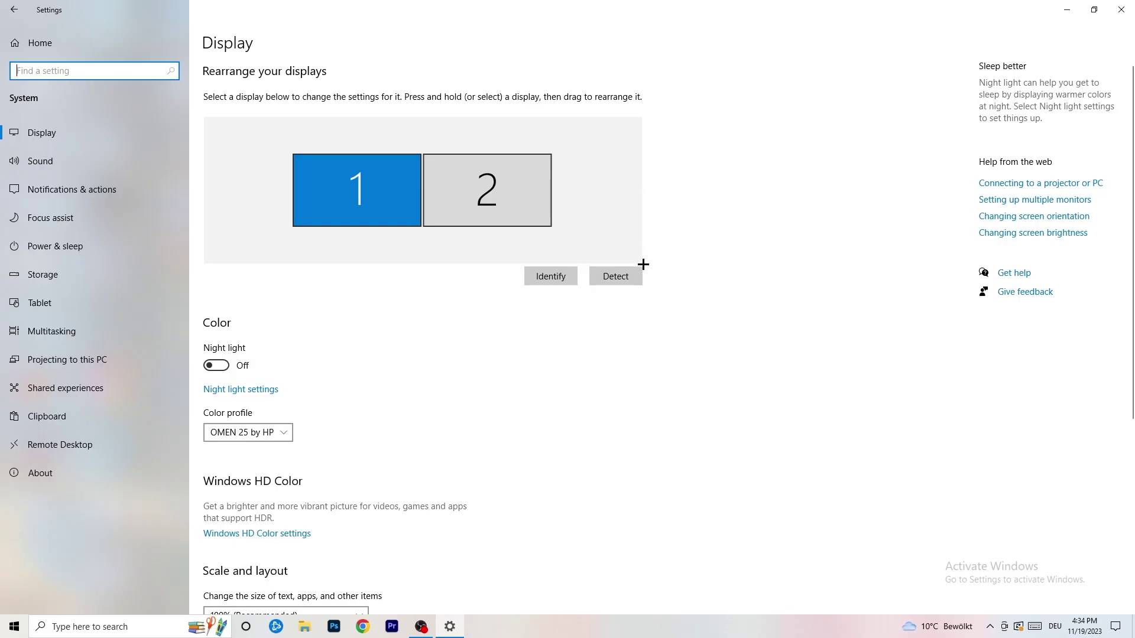
Review the color profile and the scaling choices for text, apps and other items, keeping 100% (Recommended)
scroll(379, 284, "down", 5)
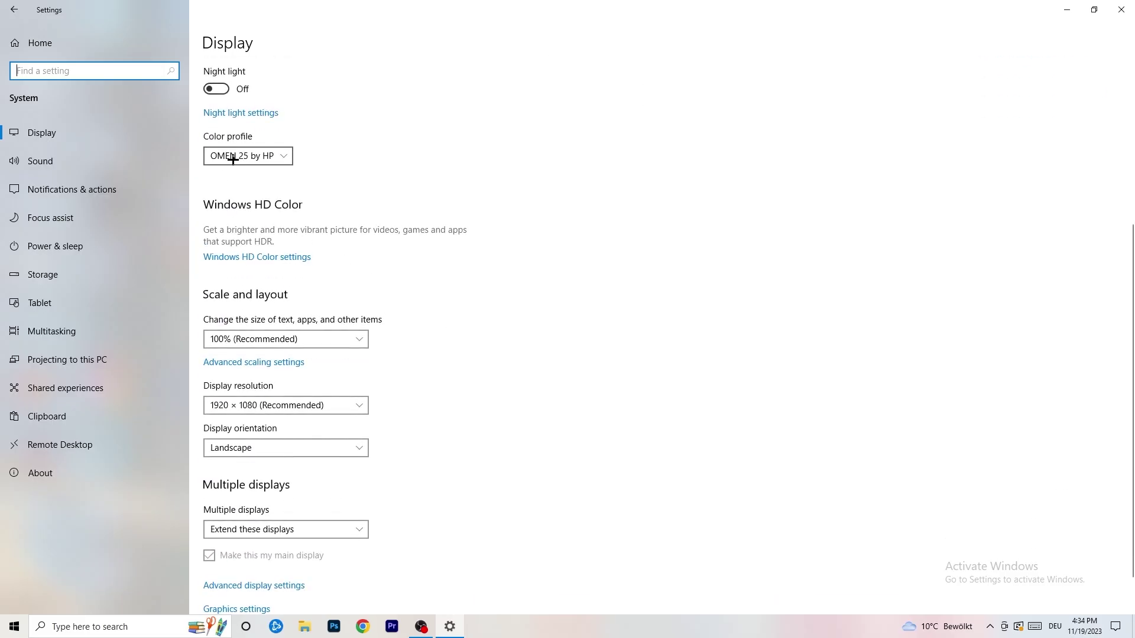
left_click(262, 156)
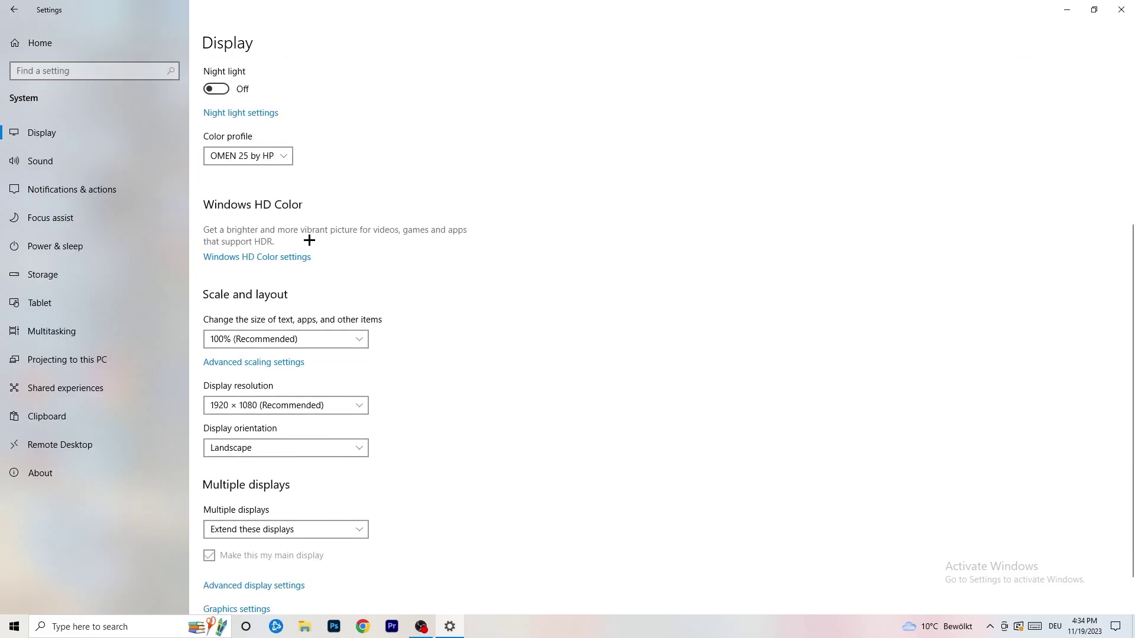
scroll(249, 265, "down", 1)
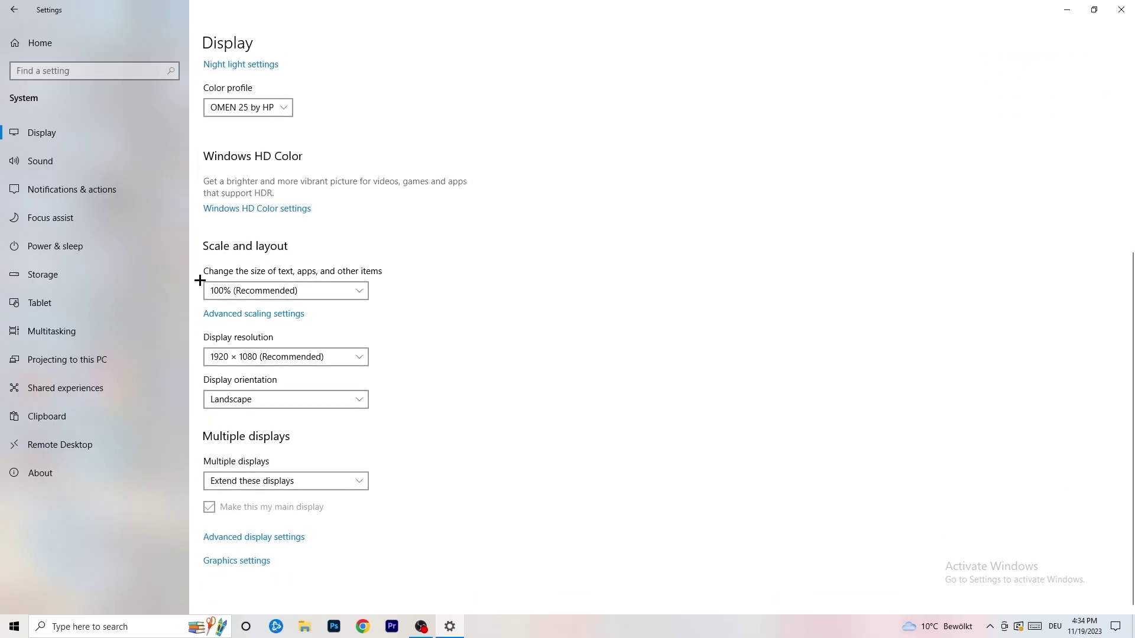
left_click(362, 288)
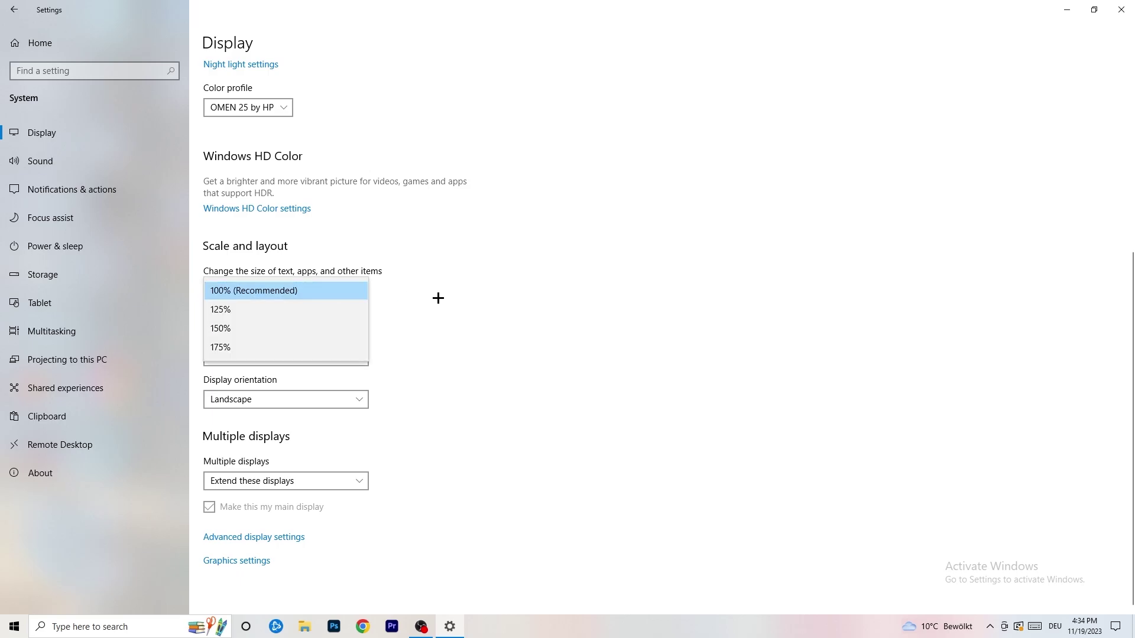
left_click(556, 278)
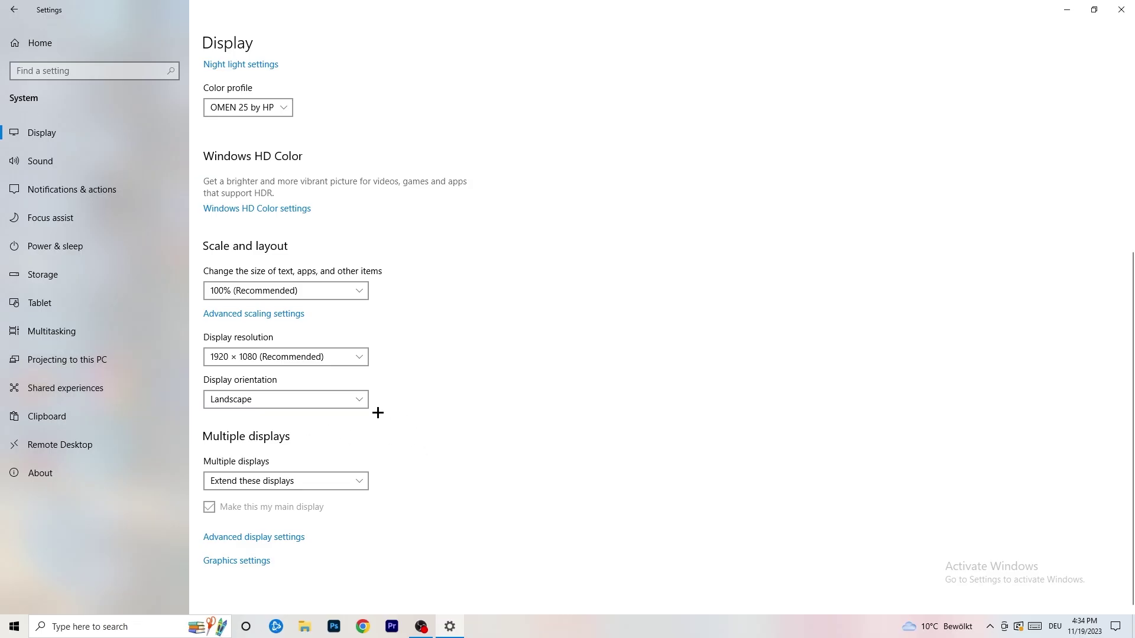
Check the Game Mode setting in the Gaming category and close Windows Settings
left_click(13, 10)
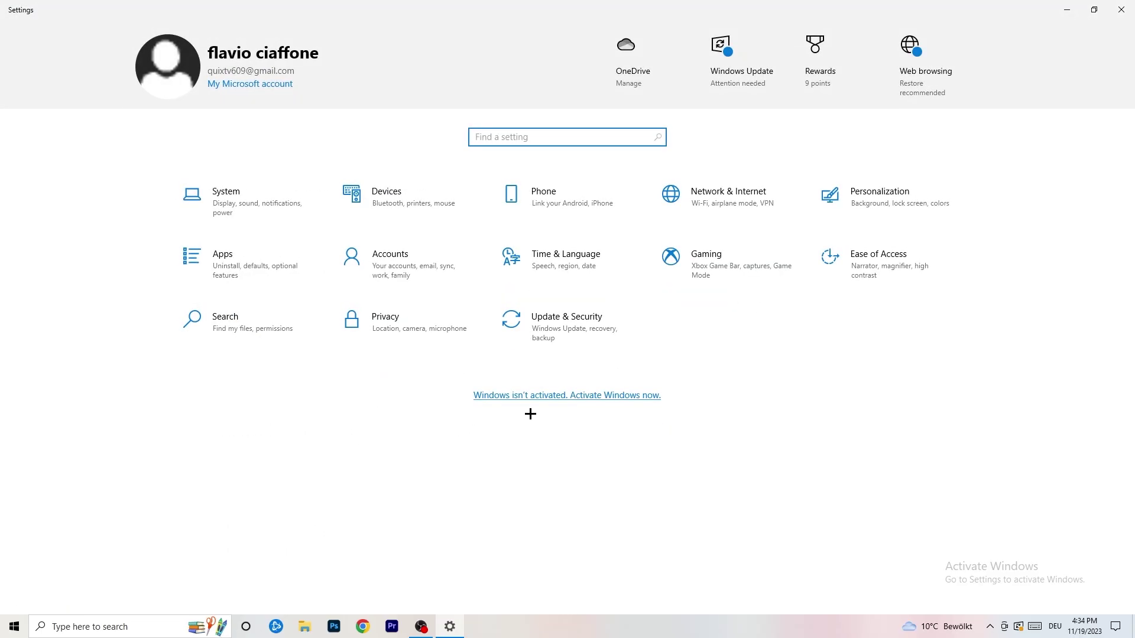
left_click(728, 284)
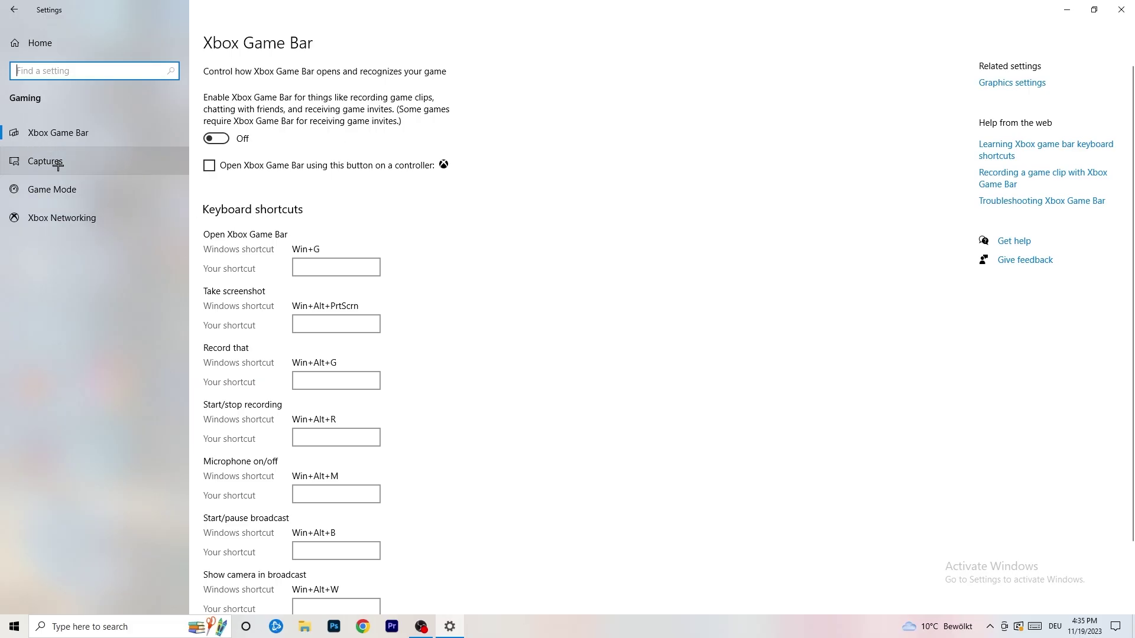
left_click(68, 188)
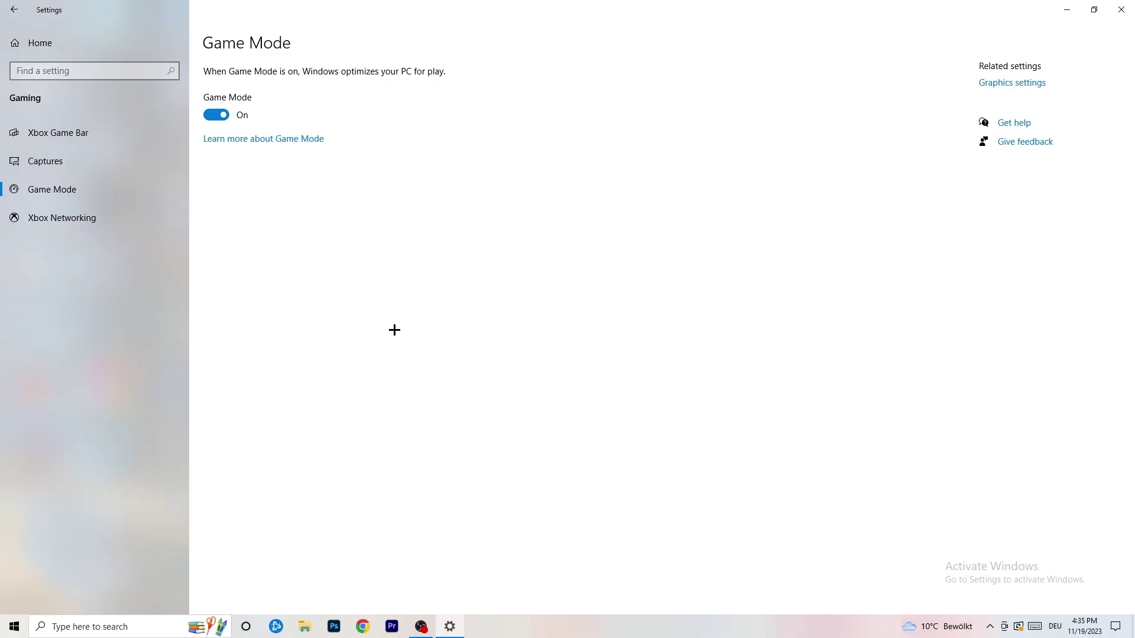
left_click(1121, 9)
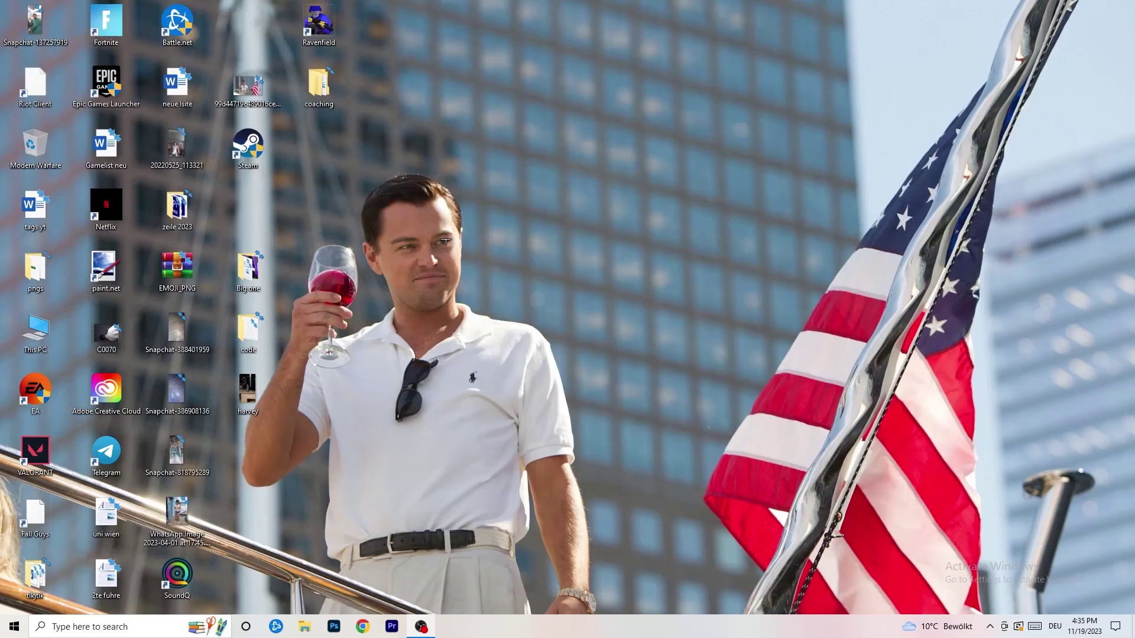
Move the Steam shortcut to a free desktop area and open the compatibility settings in its properties
left_click_drag(223, 139, 582, 201)
right_click(607, 204)
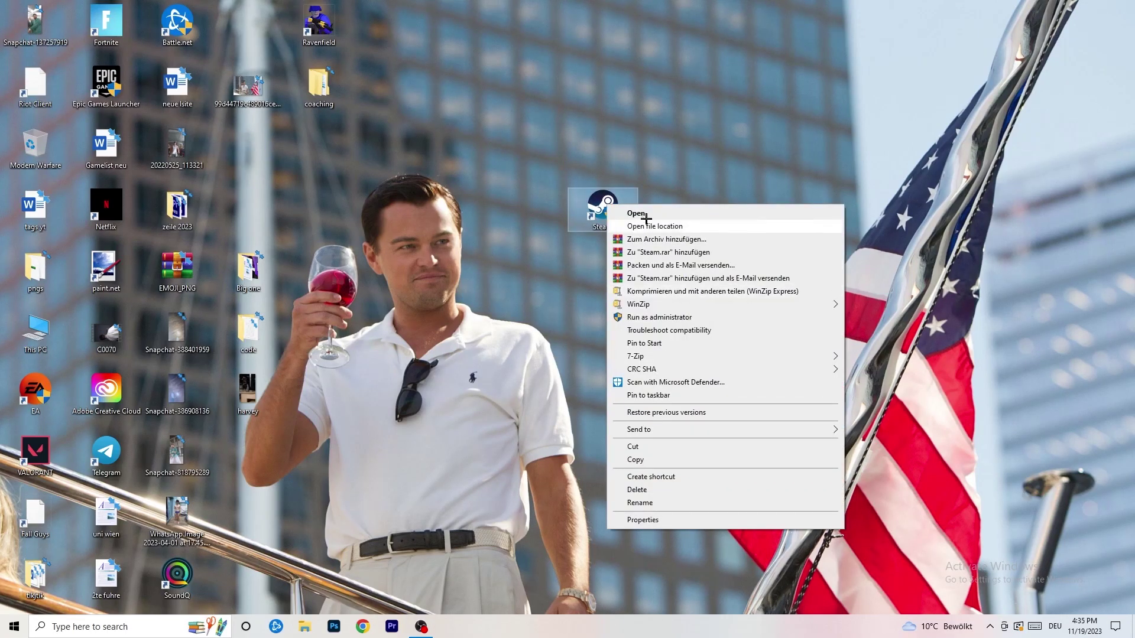
left_click(681, 519)
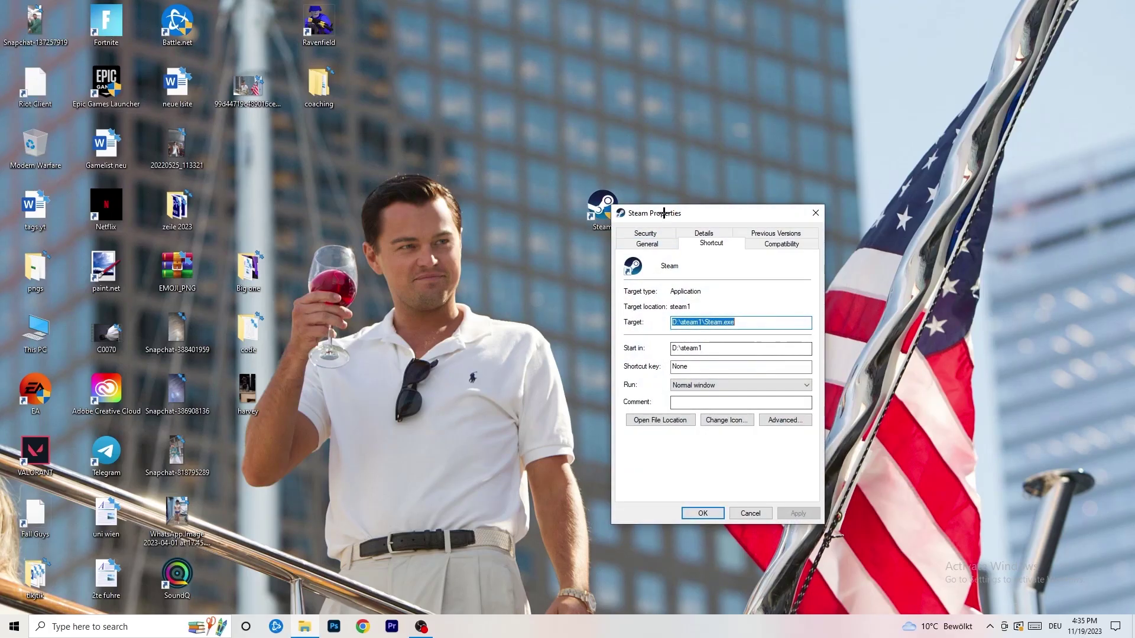
left_click_drag(668, 212, 494, 114)
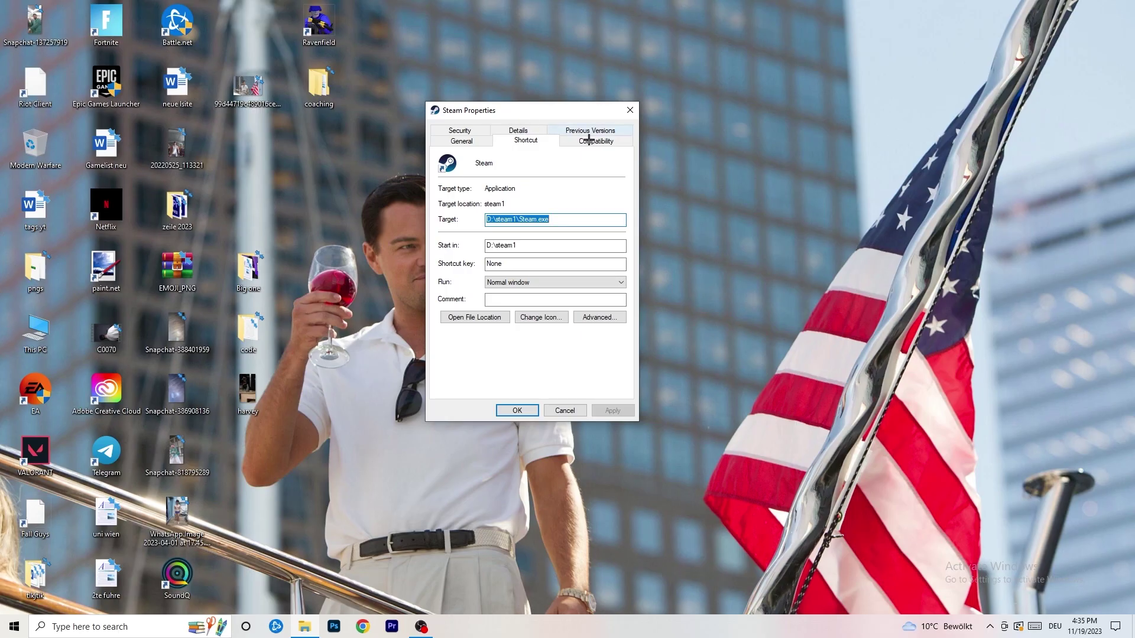
left_click(608, 140)
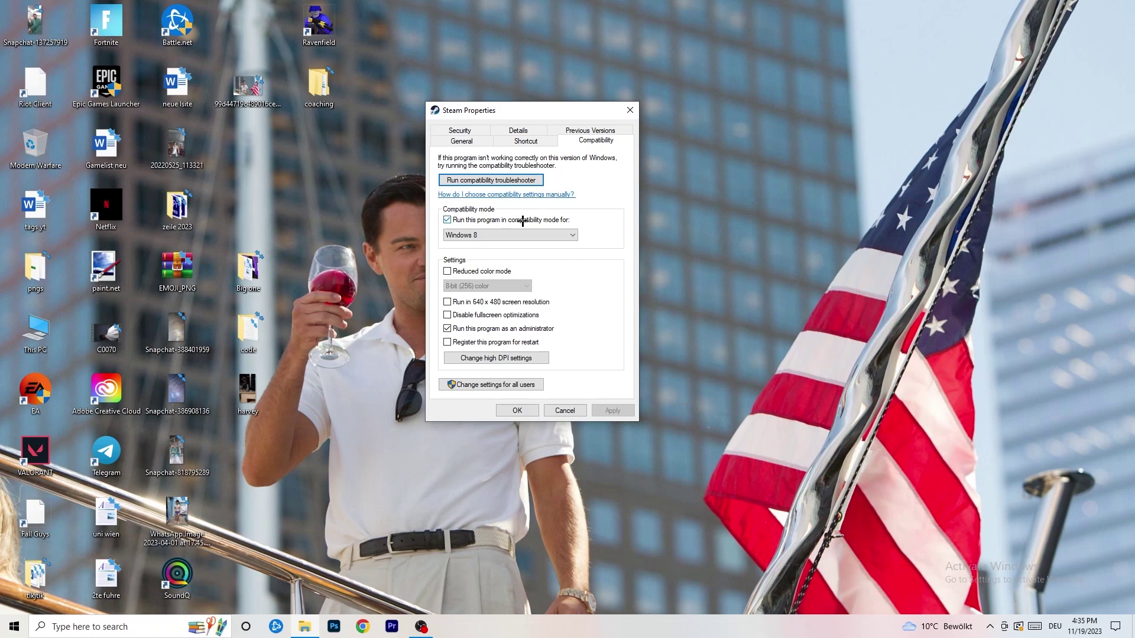
Review the Windows versions offered for Steam's compatibility mode, keep Windows 8 and accept the properties
left_click(542, 231)
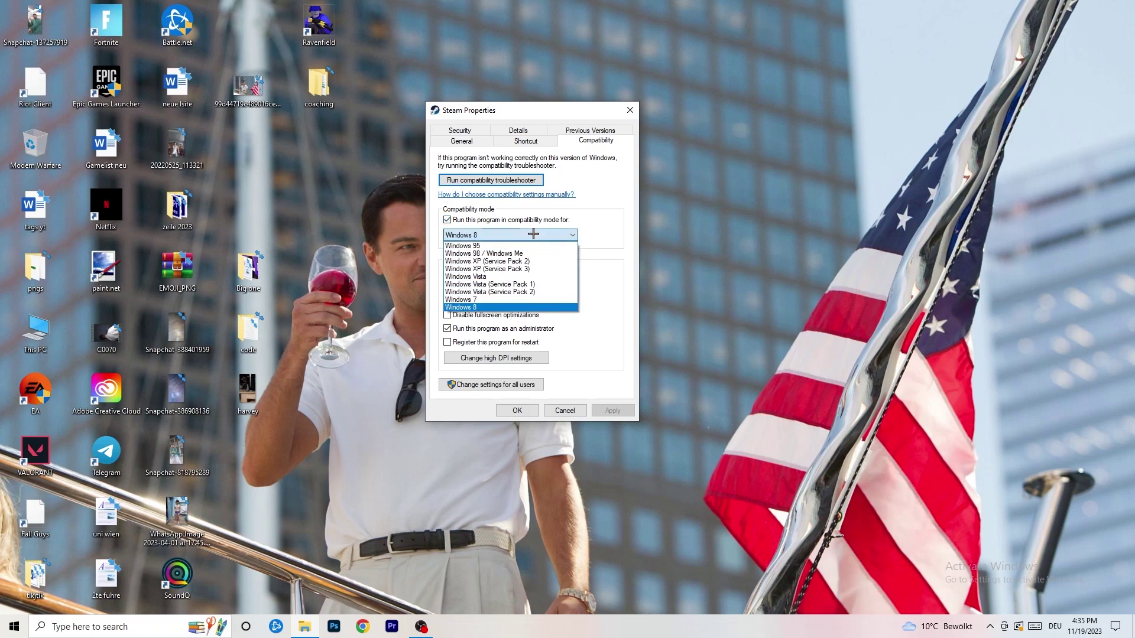
left_click(630, 226)
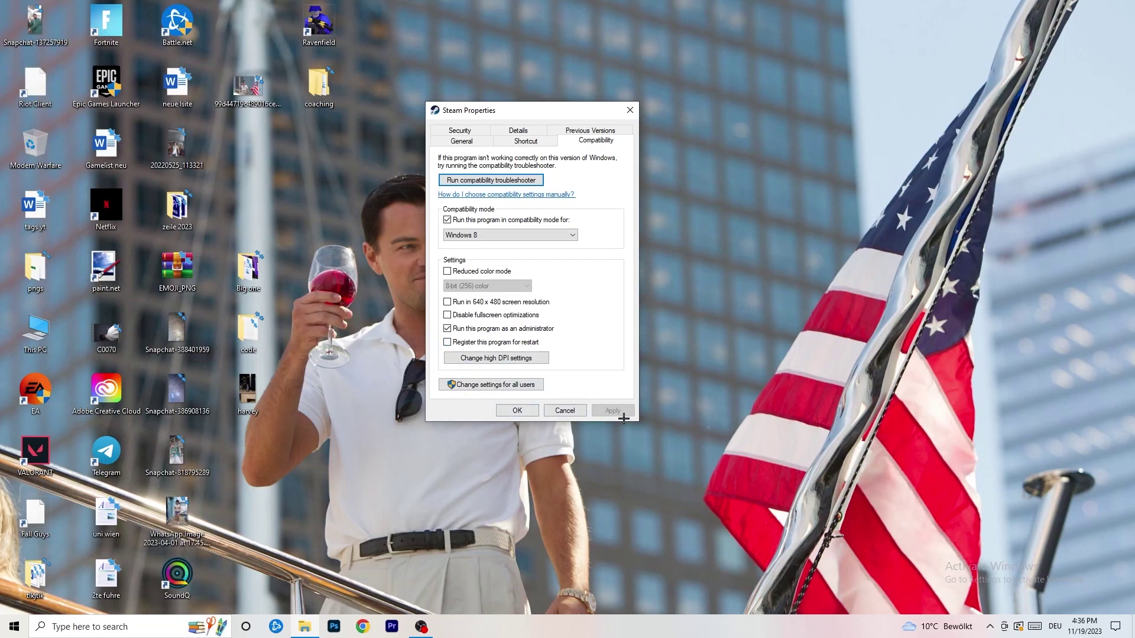
left_click(519, 411)
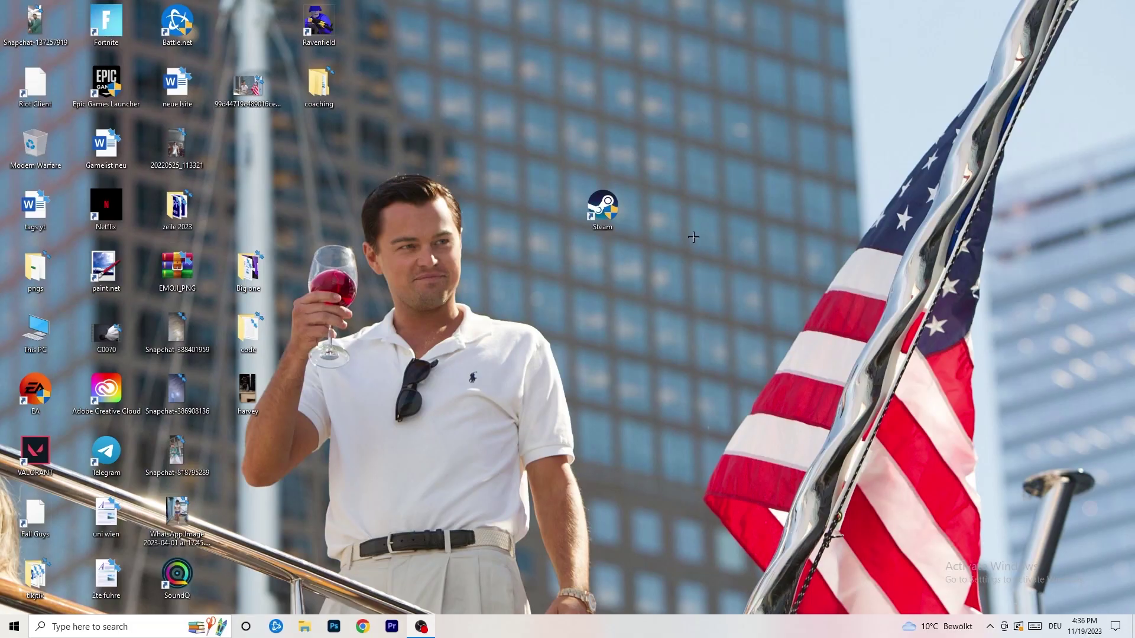
Move the Steam shortcut closer to the other desktop icons and reopen its compatibility settings
left_click_drag(611, 216, 538, 214)
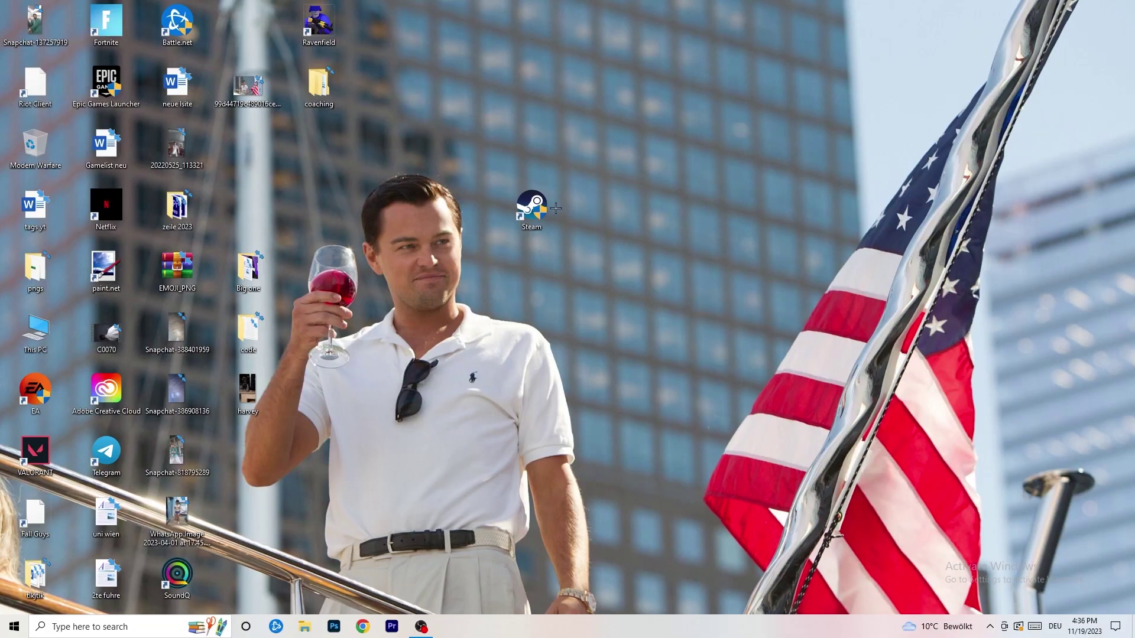
left_click_drag(544, 209, 409, 202)
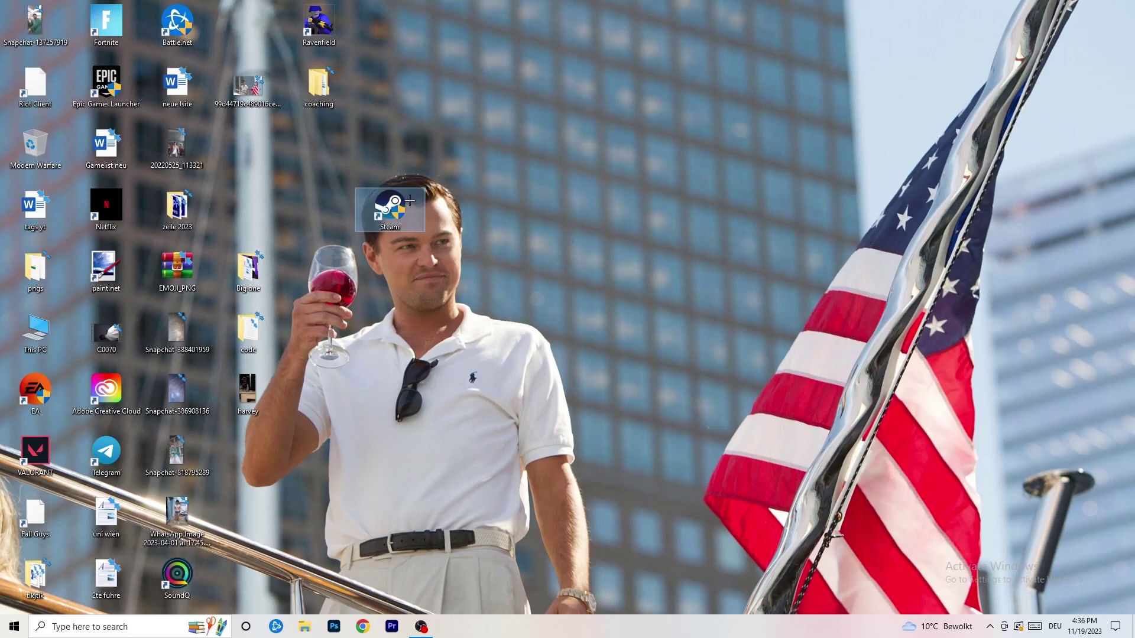
right_click(392, 205)
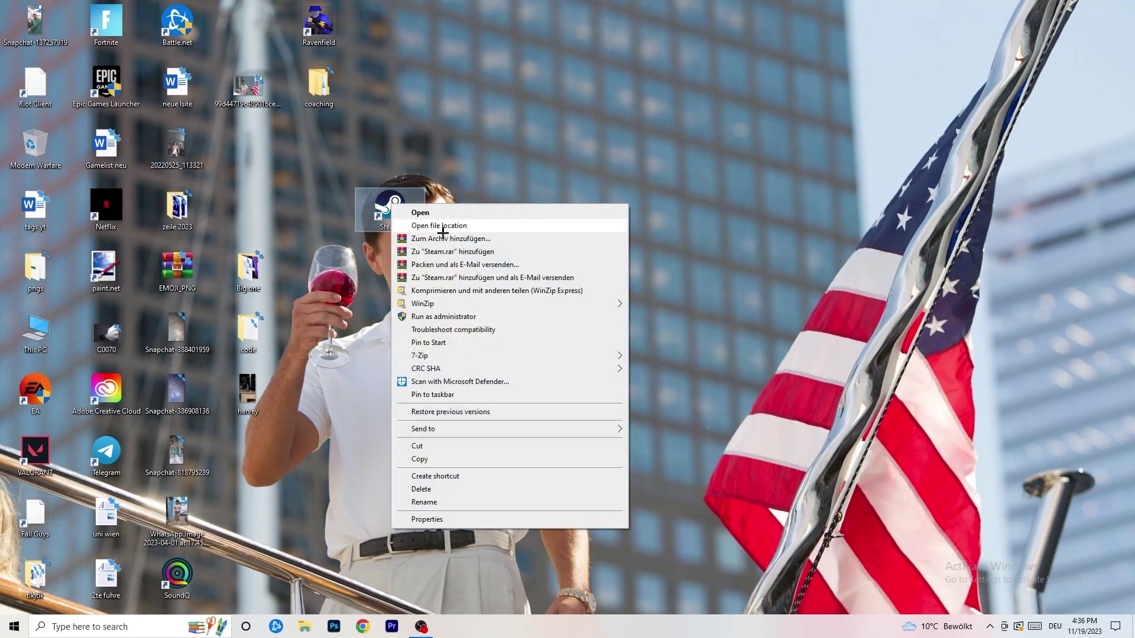
left_click(445, 519)
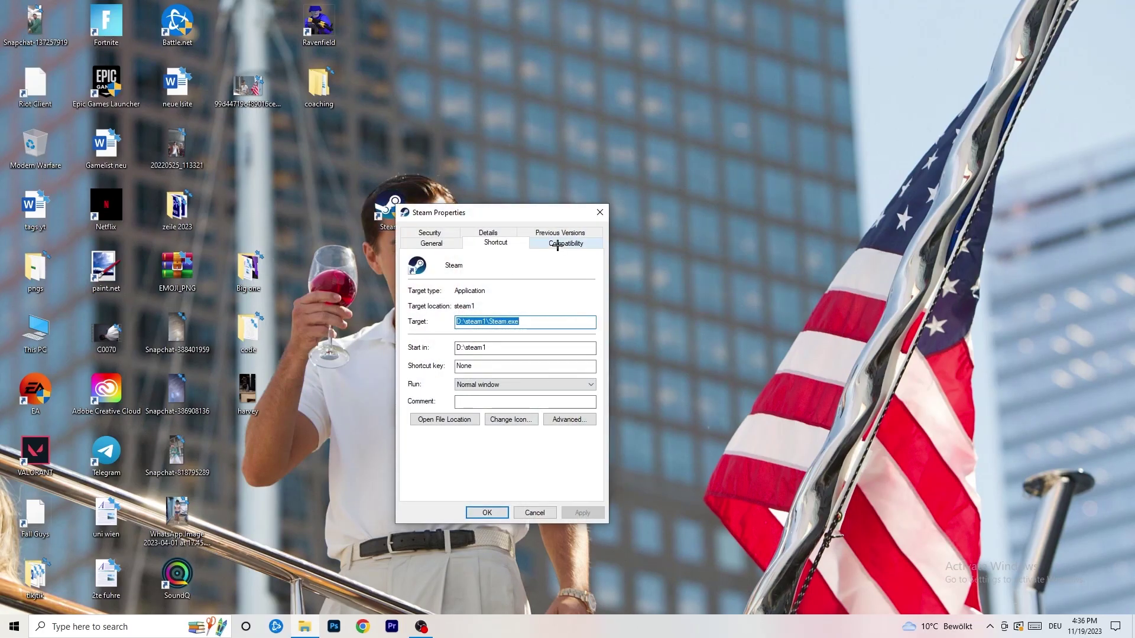
left_click(558, 245)
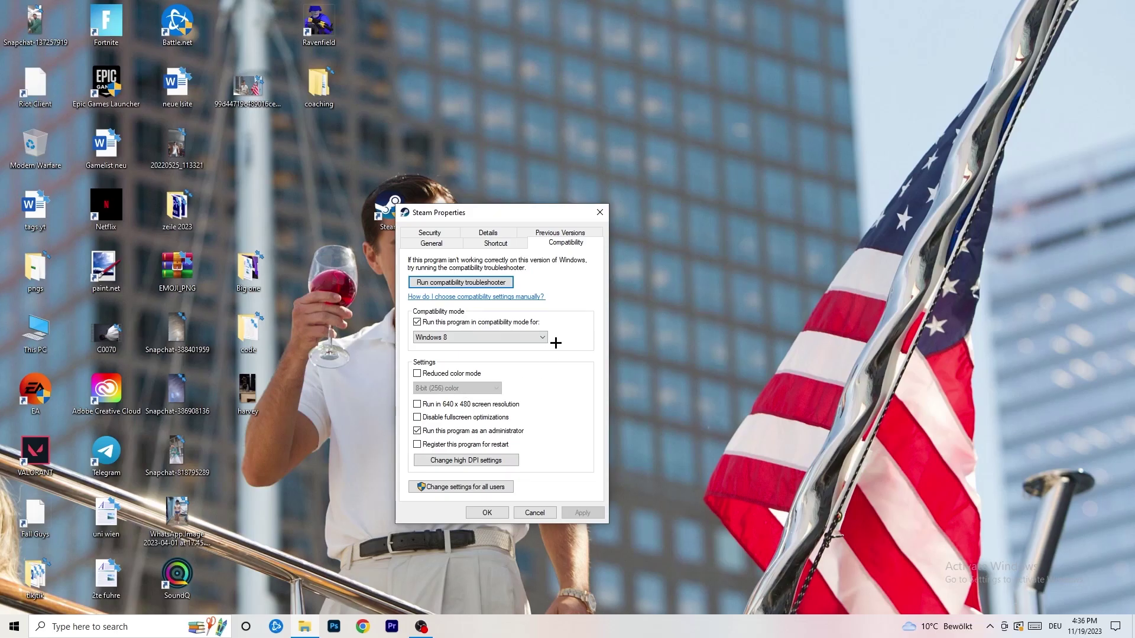
Close the Steam properties without changes and move the Steam shortcut into the free gap in the fourth column of desktop icons
left_click(600, 211)
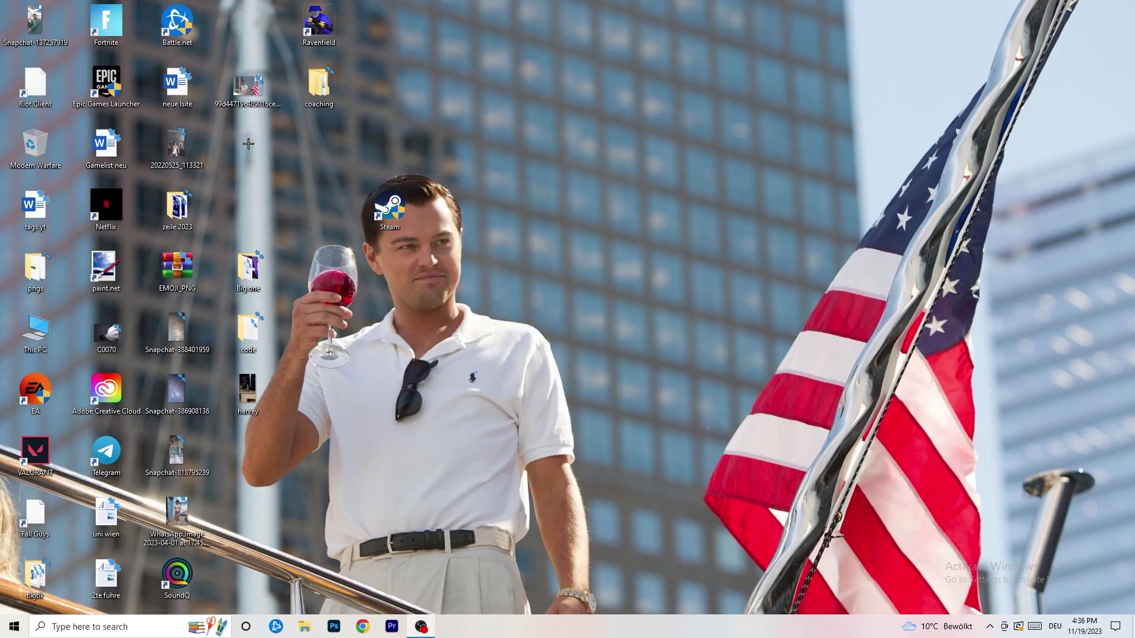
left_click(608, 105)
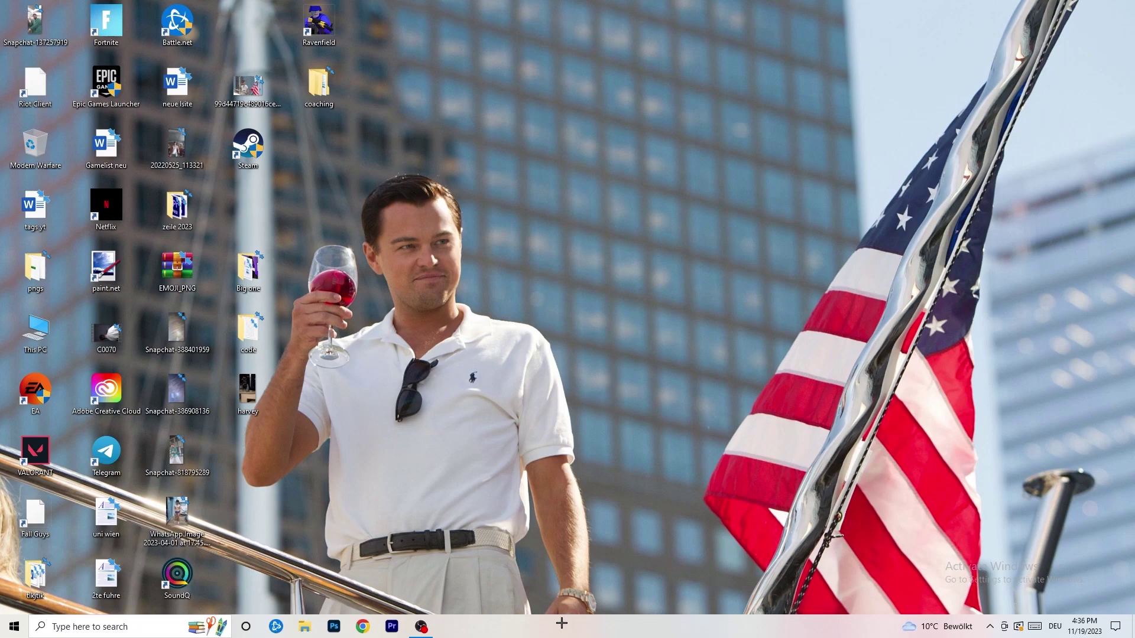
Open Task Manager and maximize its window to view the running processes
left_click_drag(558, 619, 650, 632)
right_click(607, 628)
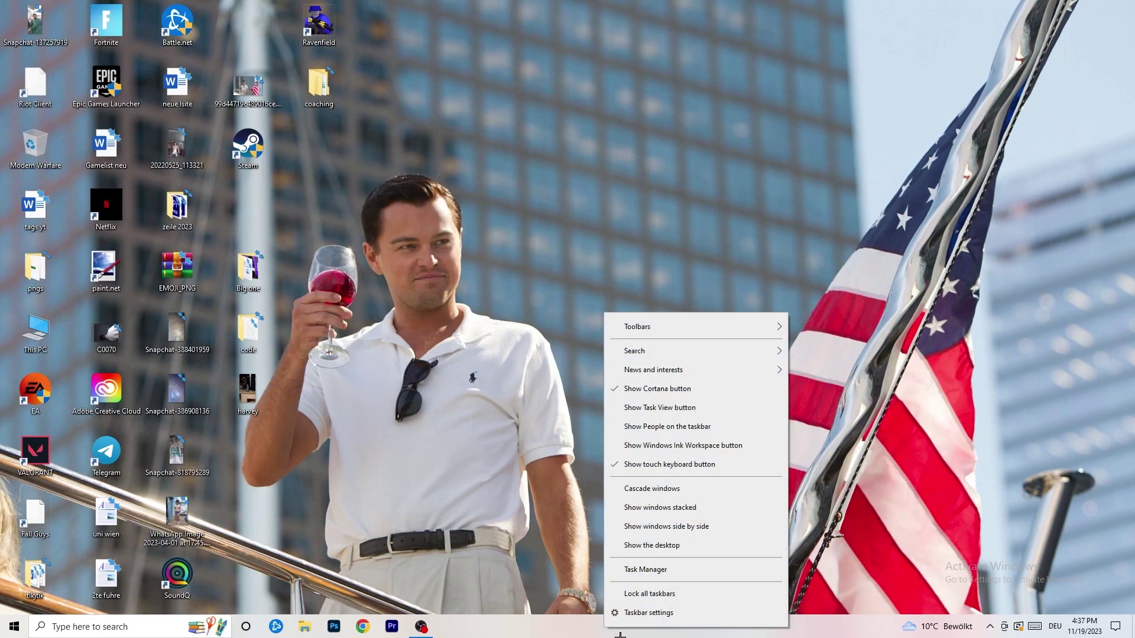
left_click(662, 569)
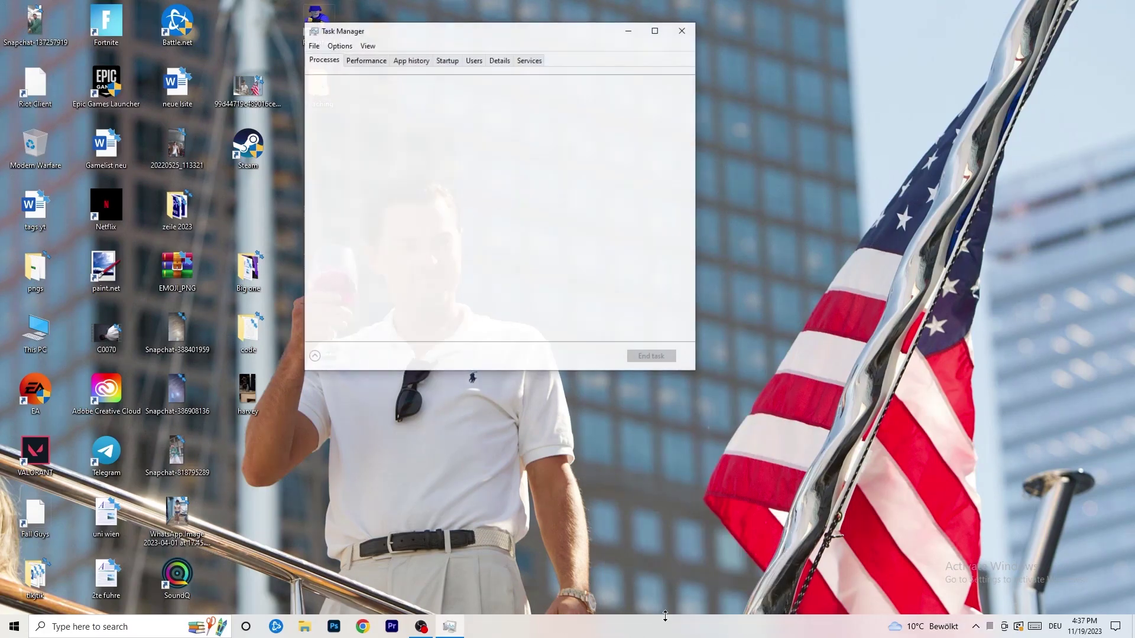
left_click(654, 31)
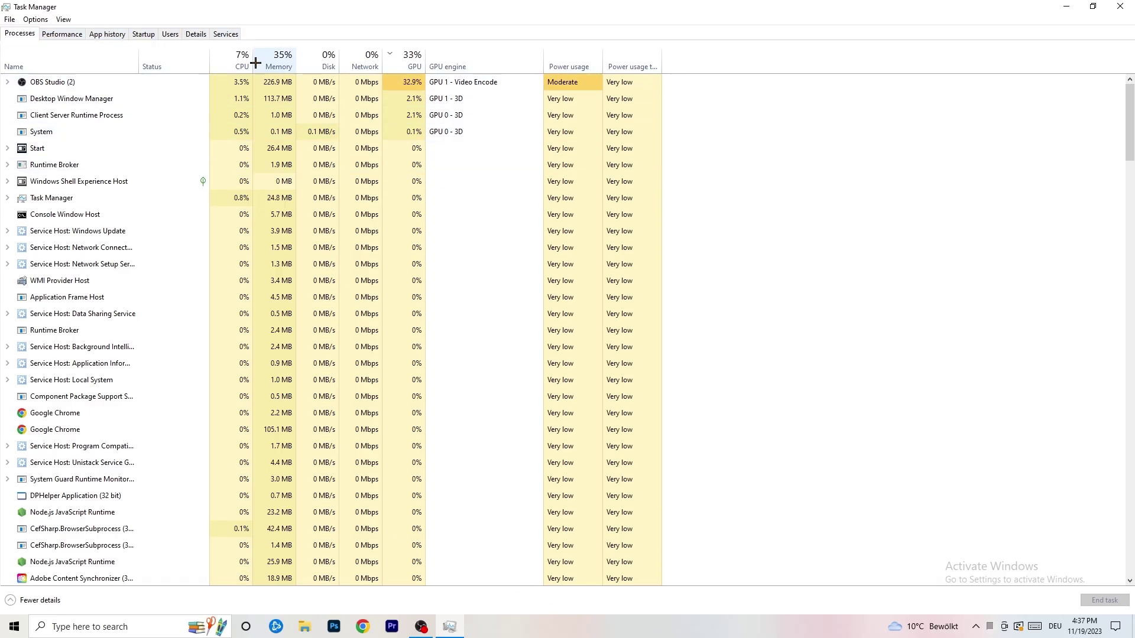
Show the priority levels available for the second Creative Cloud UI process in the detailed process list, then dismiss them and close Task Manager
left_click(196, 34)
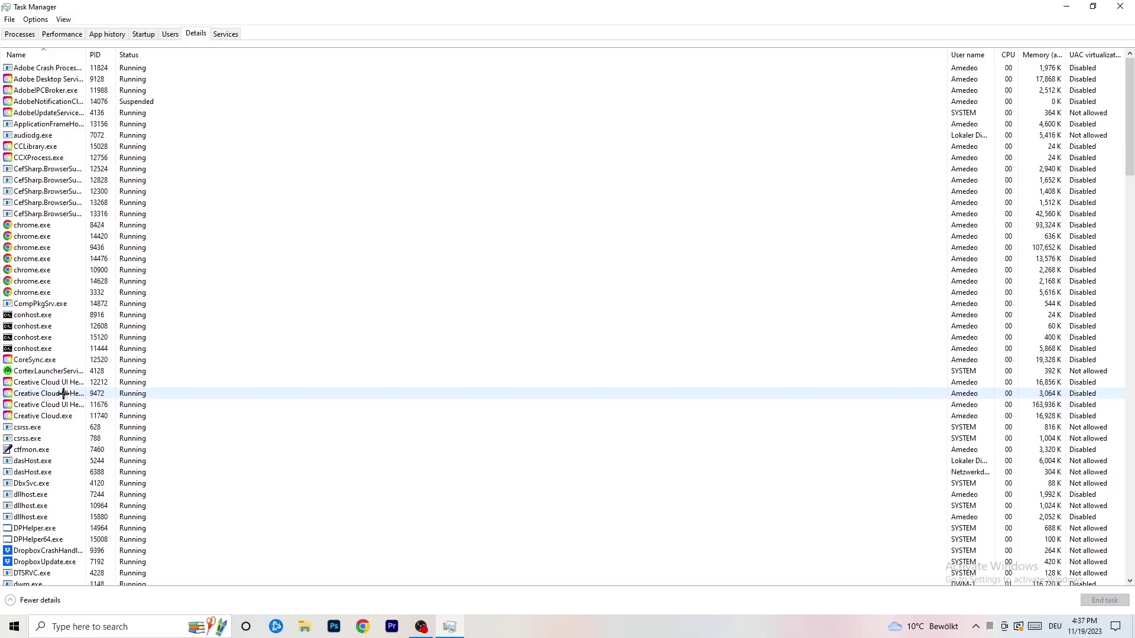
right_click(34, 393)
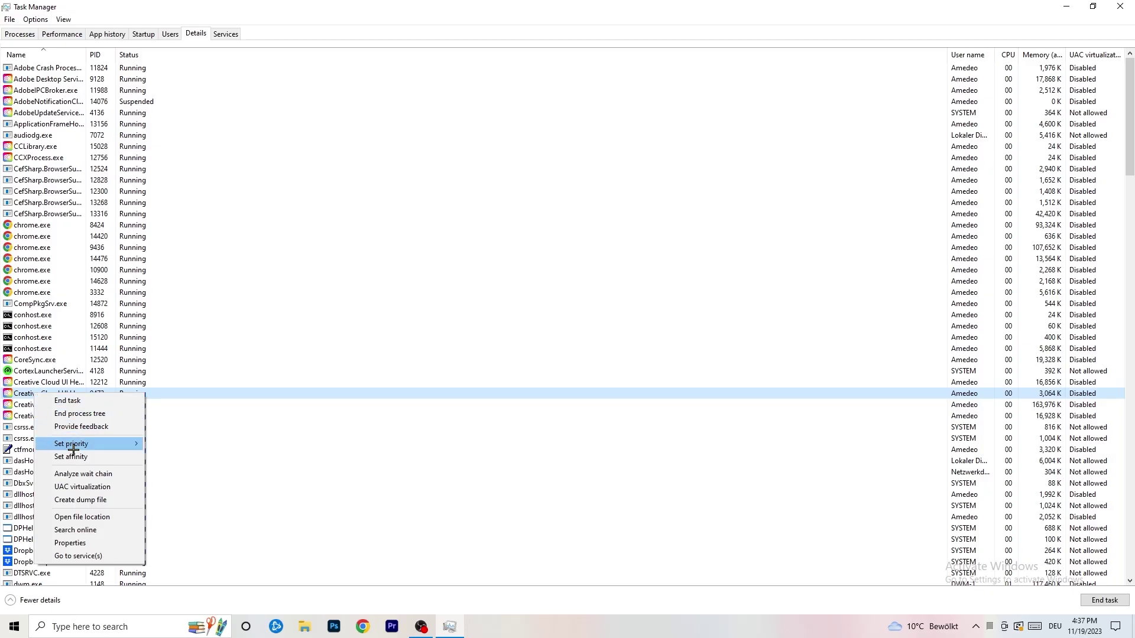
mouse_move(74, 446)
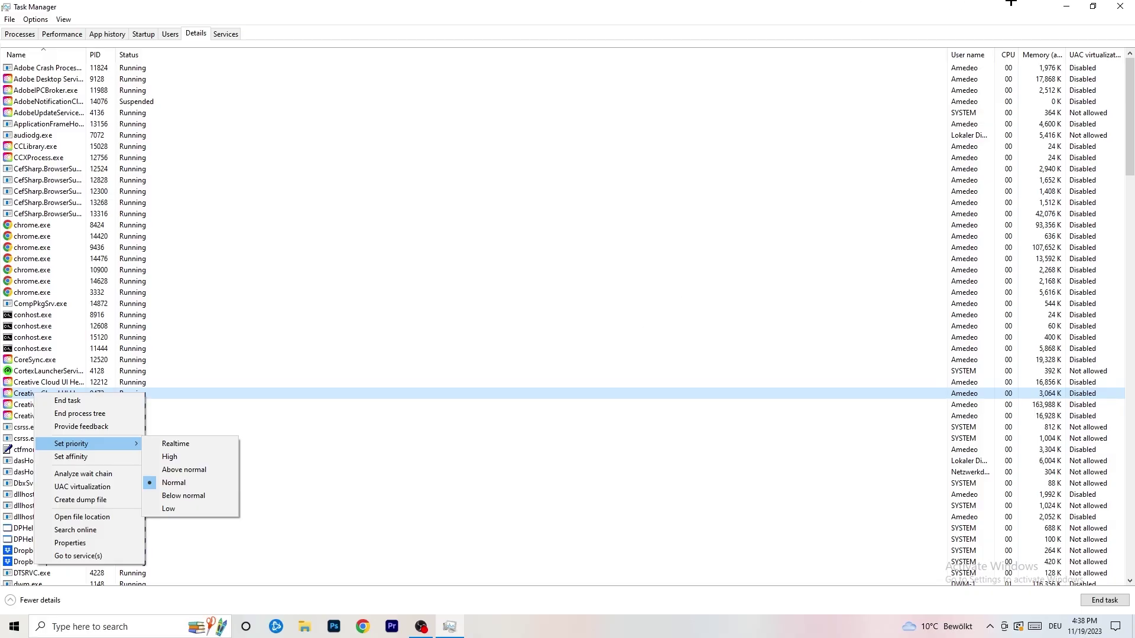
key("Escape")
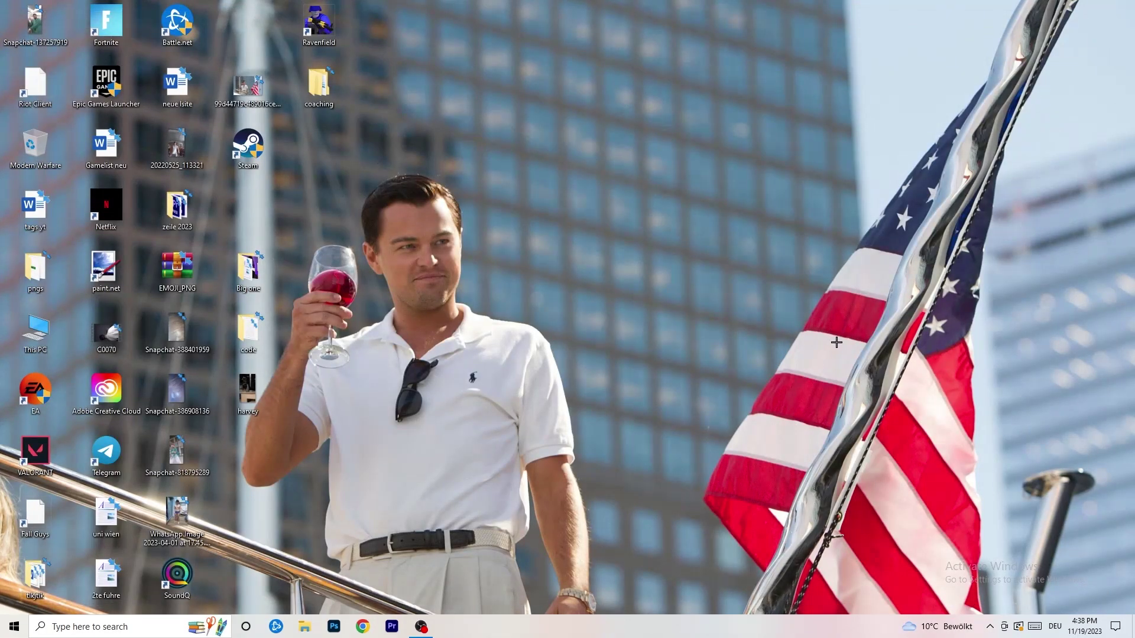